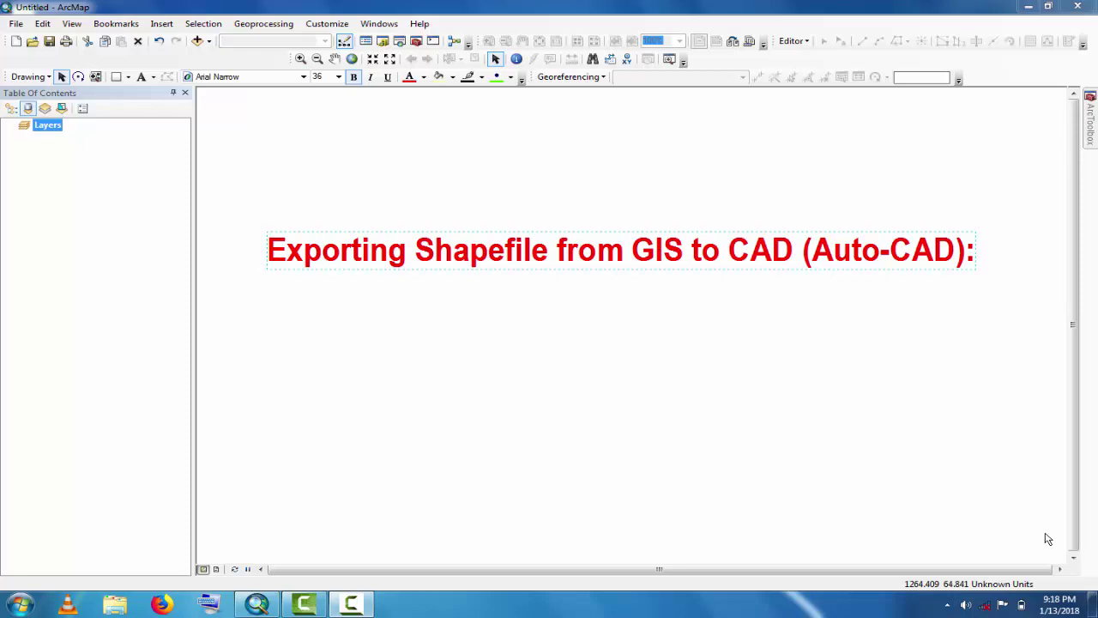
# Delete the map title text and add Peshawar.shp from the Shapefiles folder as a layer.
pyautogui.rightClick(573, 267)
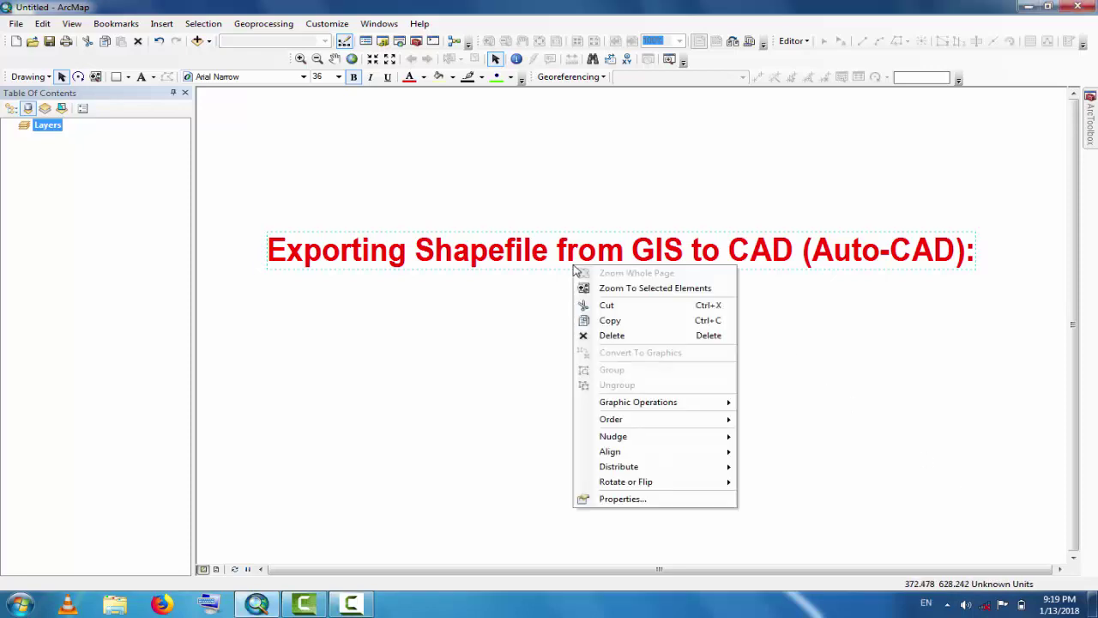
pyautogui.click(612, 335)
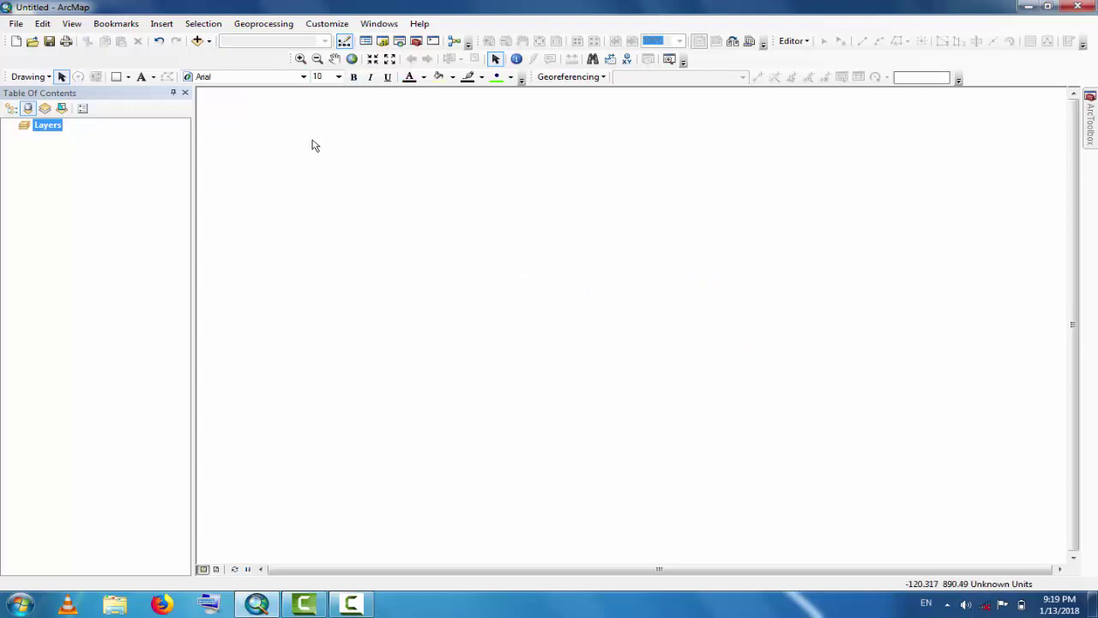
pyautogui.click(209, 43)
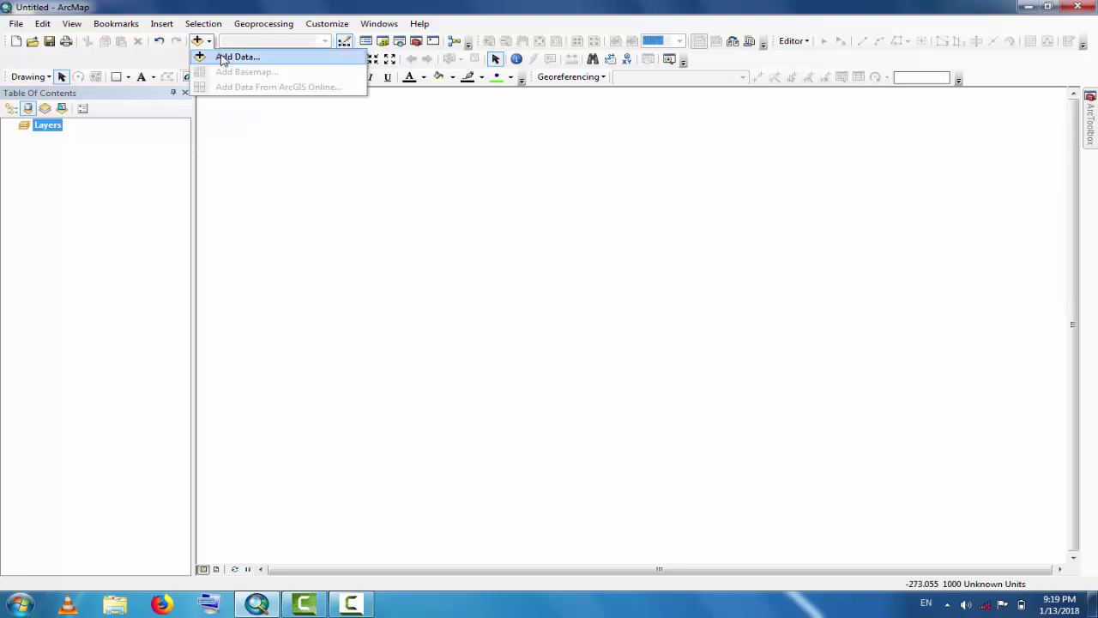
pyautogui.click(215, 54)
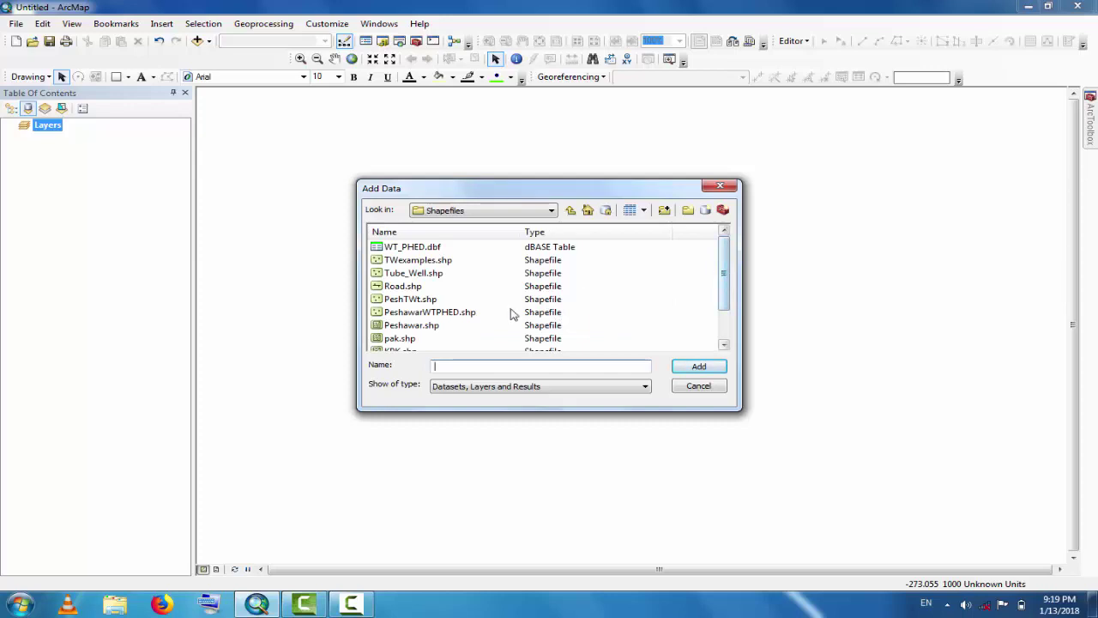
pyautogui.click(417, 327)
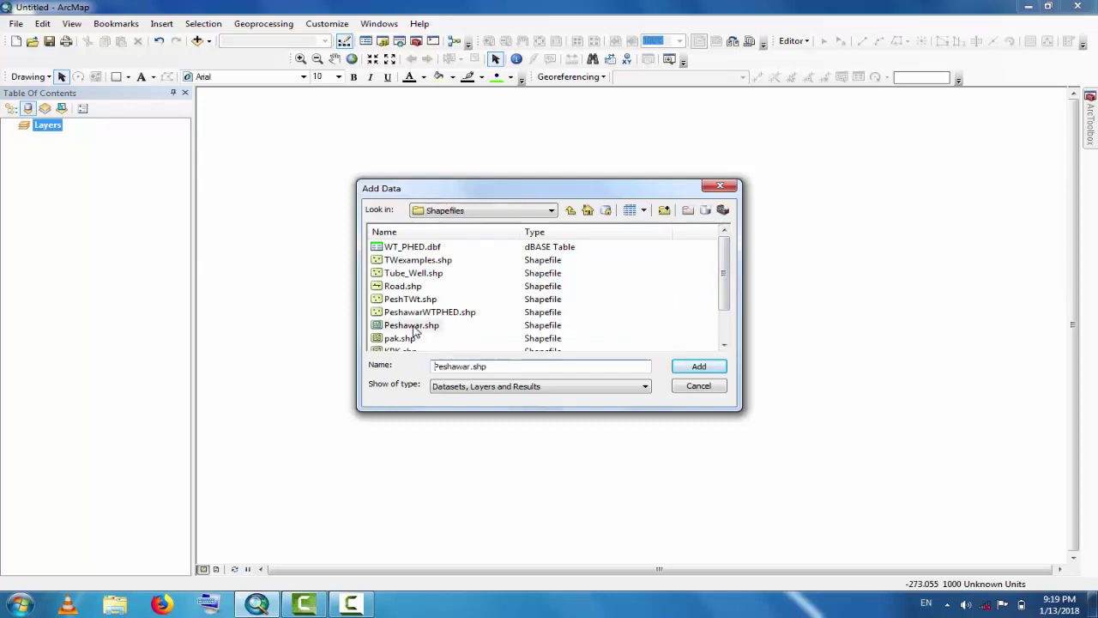
pyautogui.click(719, 369)
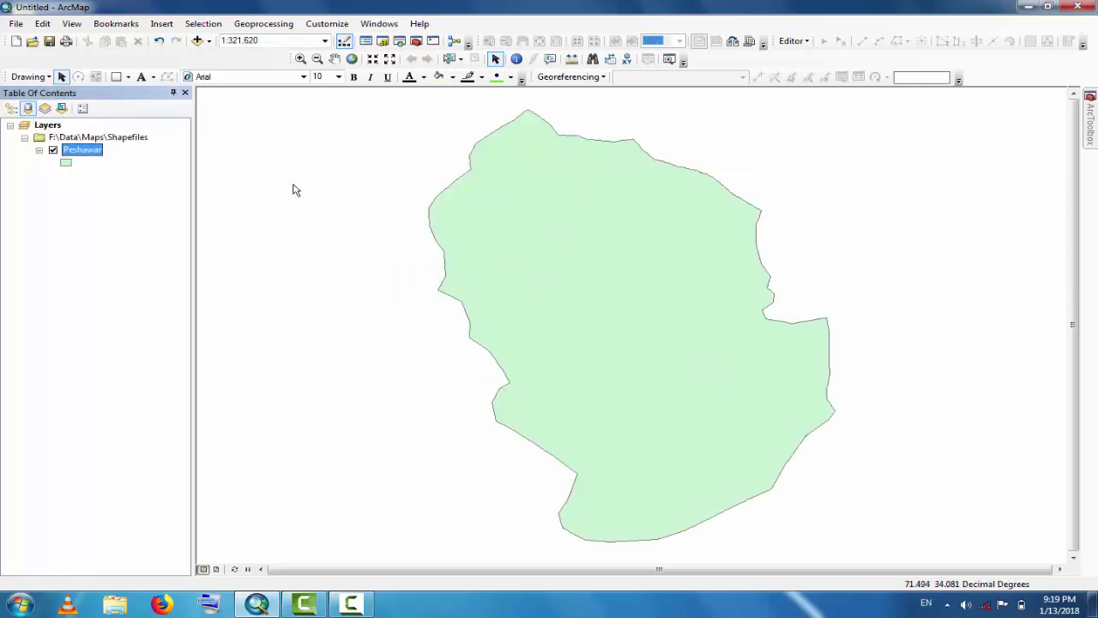
# Give the Peshawar layer a hollow fill symbol with a black outline.
pyautogui.rightClick(79, 153)
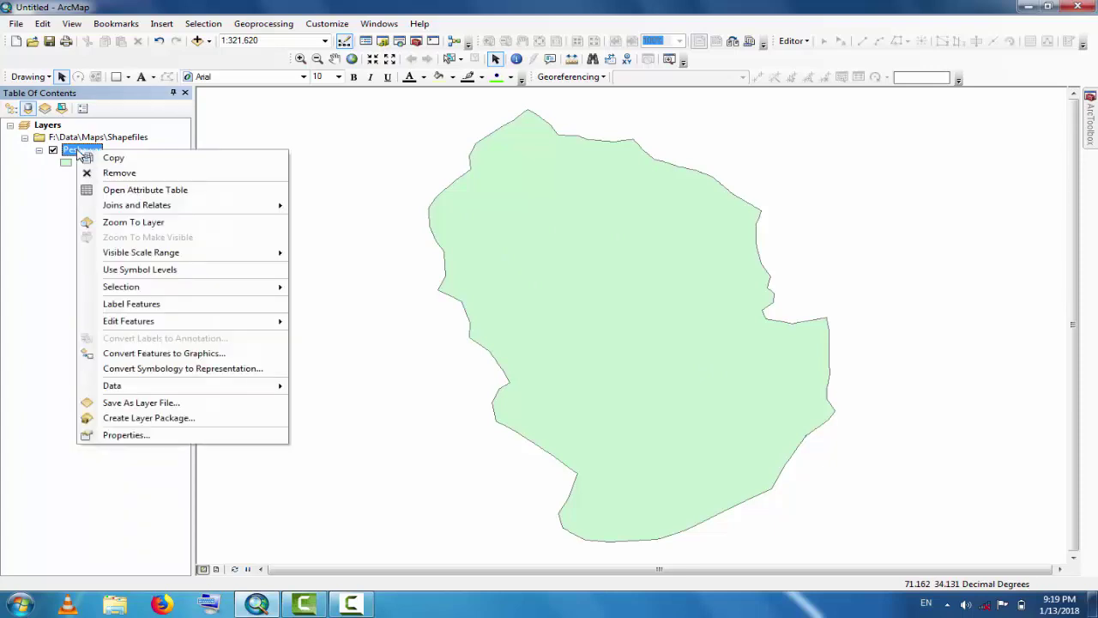
pyautogui.click(45, 155)
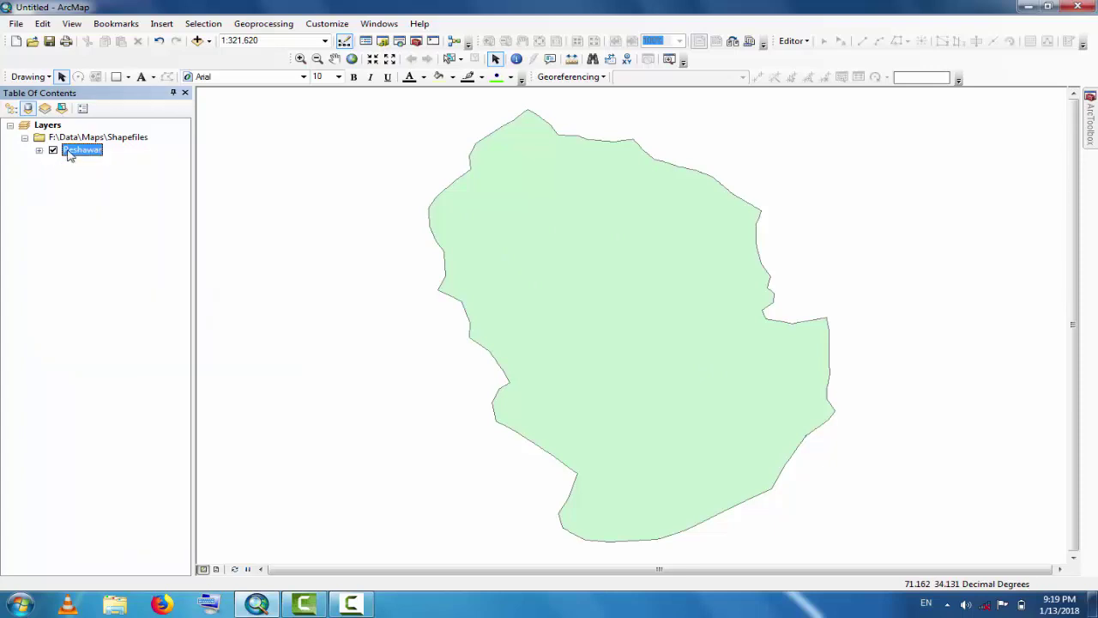
pyautogui.click(39, 150)
pyautogui.doubleClick(66, 163)
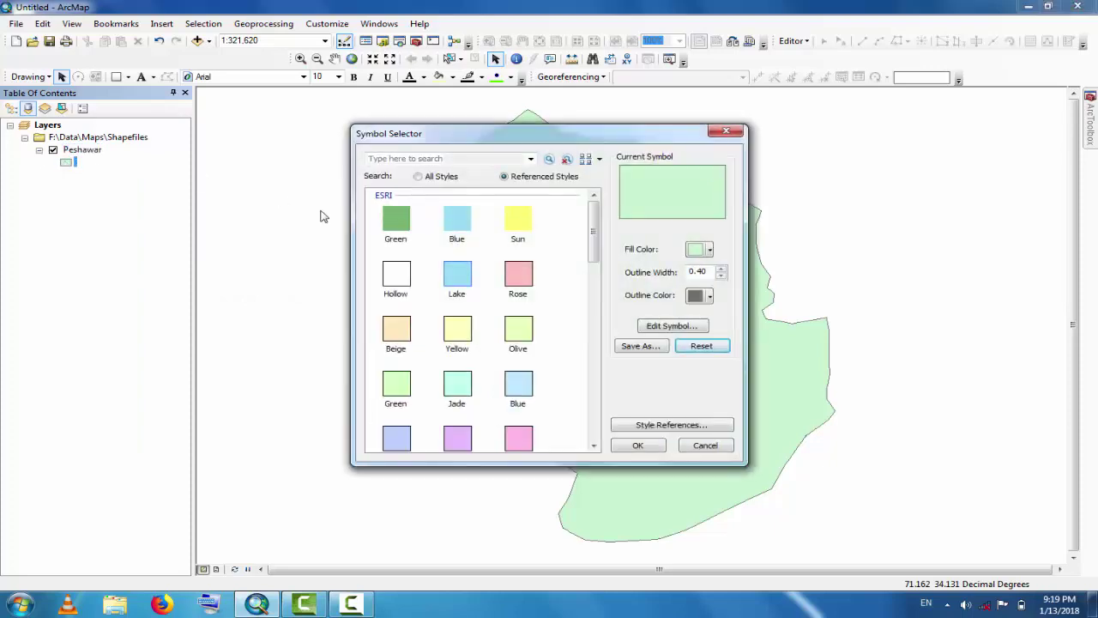
pyautogui.click(394, 272)
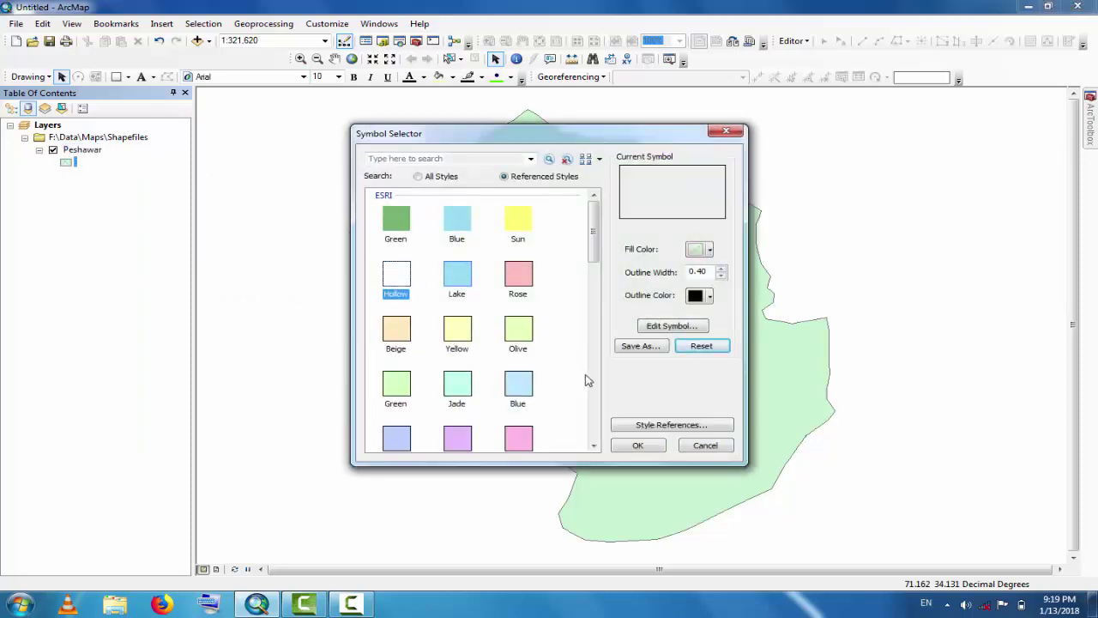
pyautogui.click(643, 447)
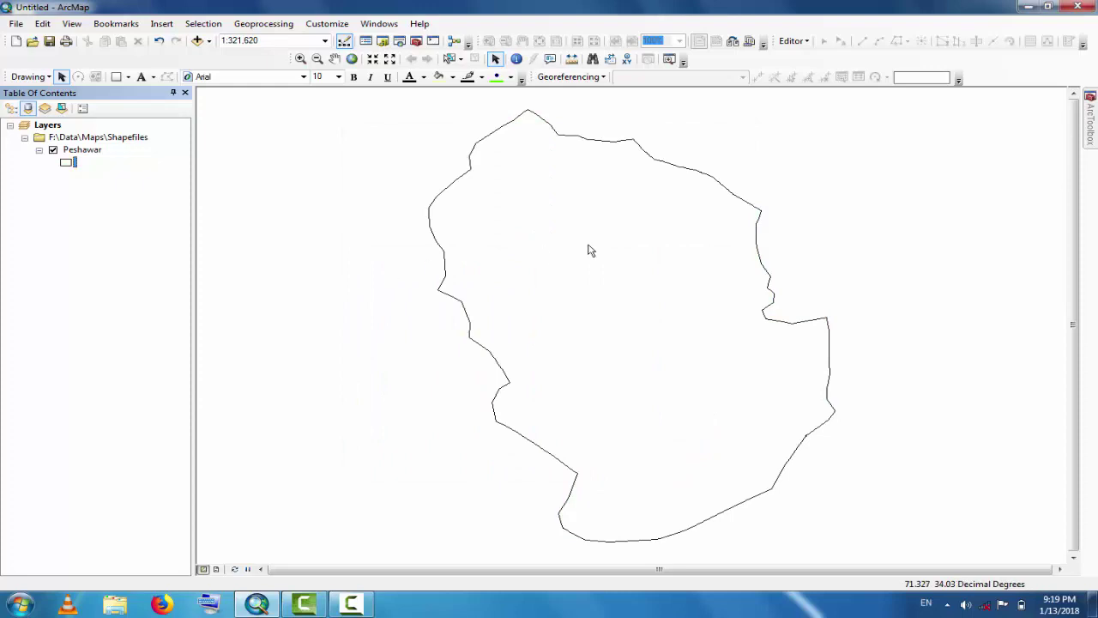
pyautogui.moveTo(1090, 134)
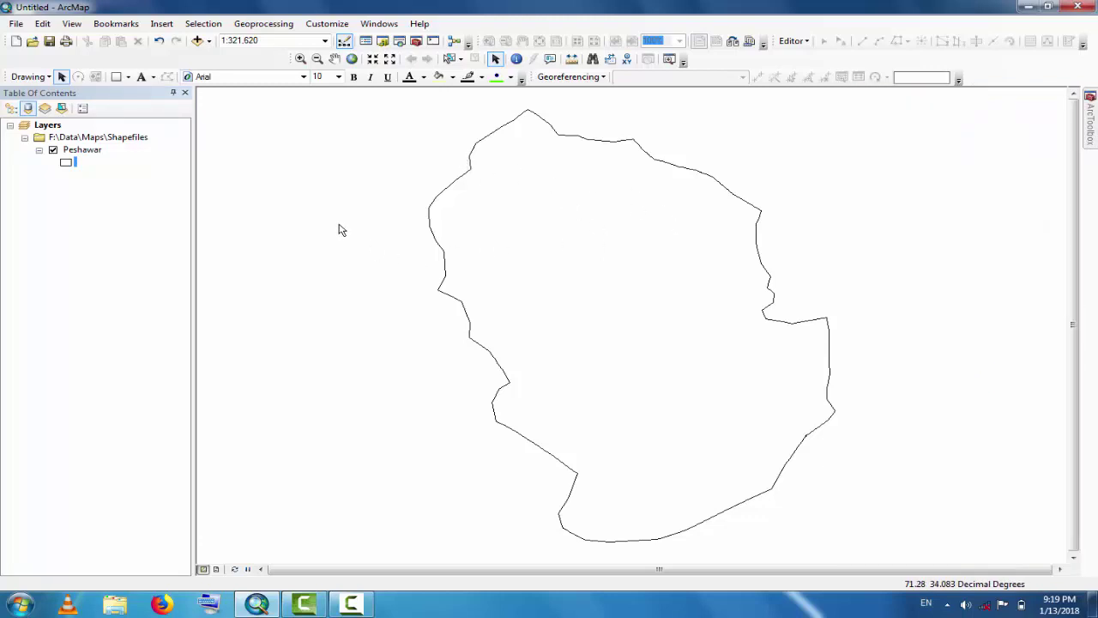
# Turn on Label Features for the Peshawar layer so its district name appears.
pyautogui.click(80, 150)
pyautogui.rightClick(80, 150)
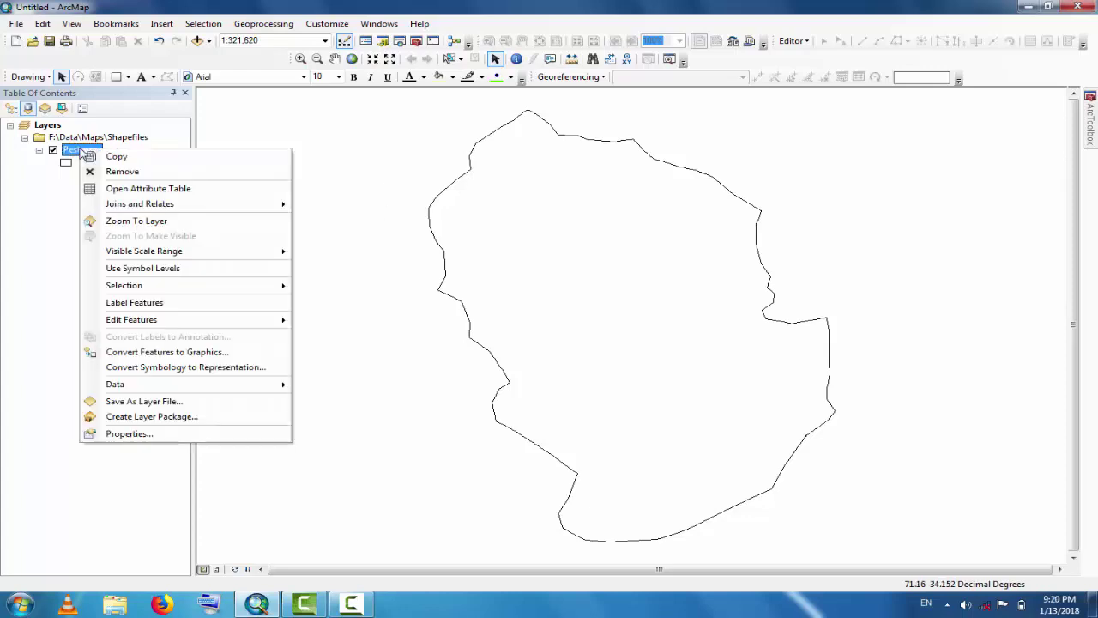
pyautogui.click(181, 304)
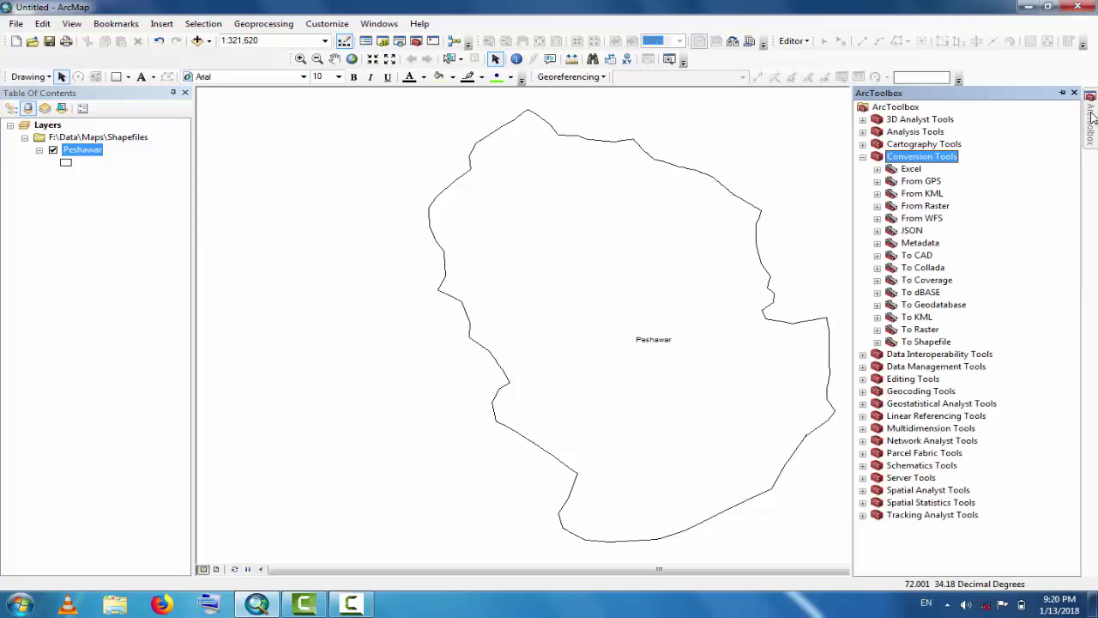
# Launch the Export to CAD tool from ArcToolbox's Conversion Tools > To CAD.
pyautogui.click(863, 158)
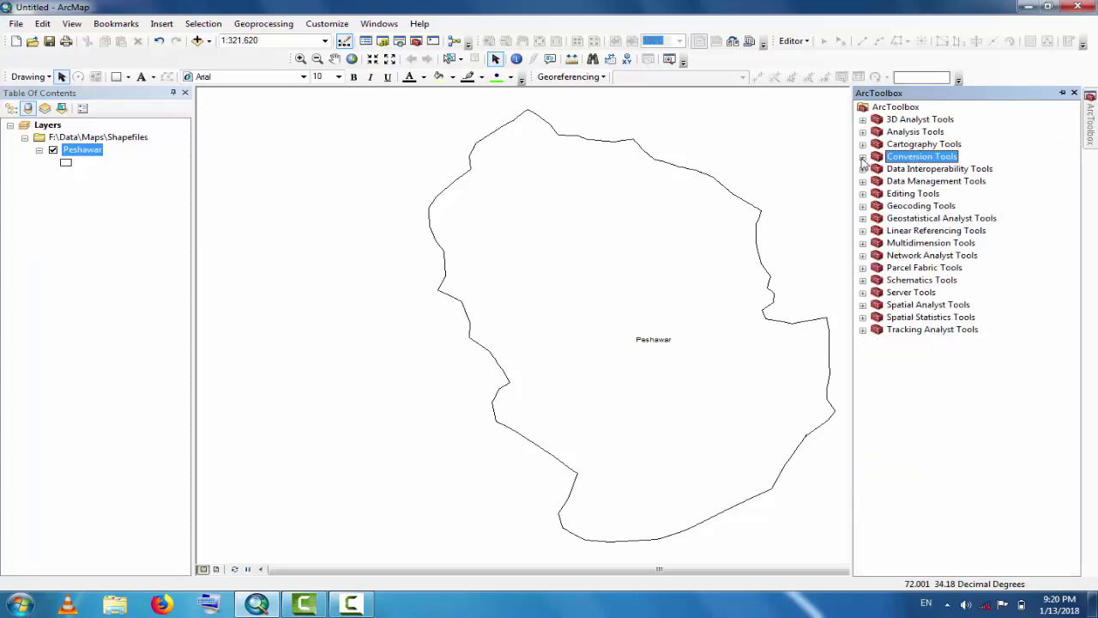
pyautogui.click(862, 158)
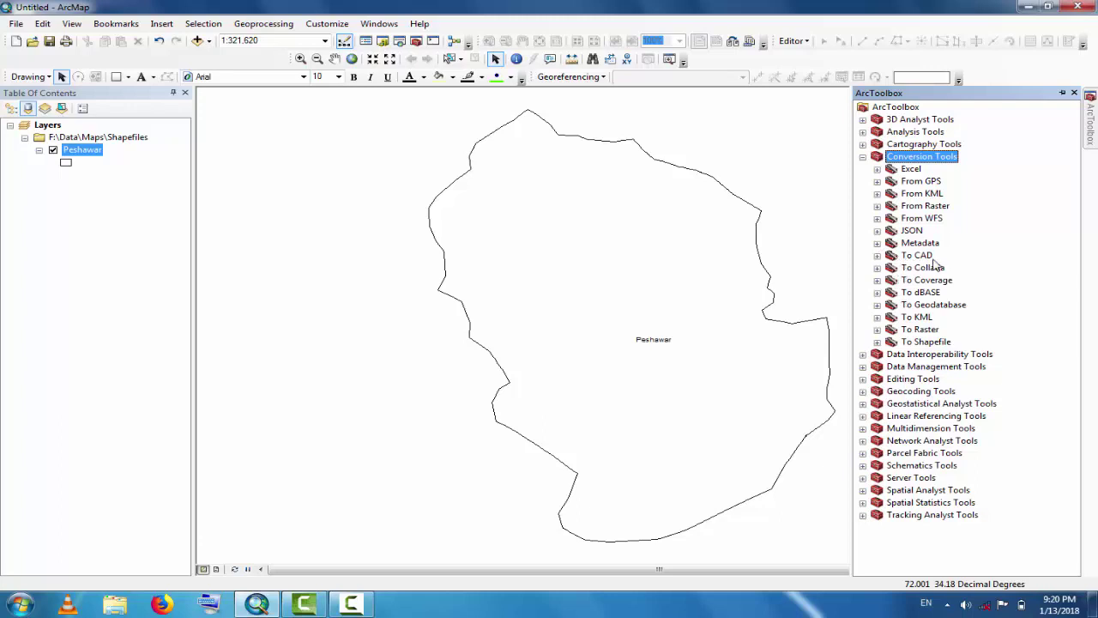
pyautogui.click(876, 256)
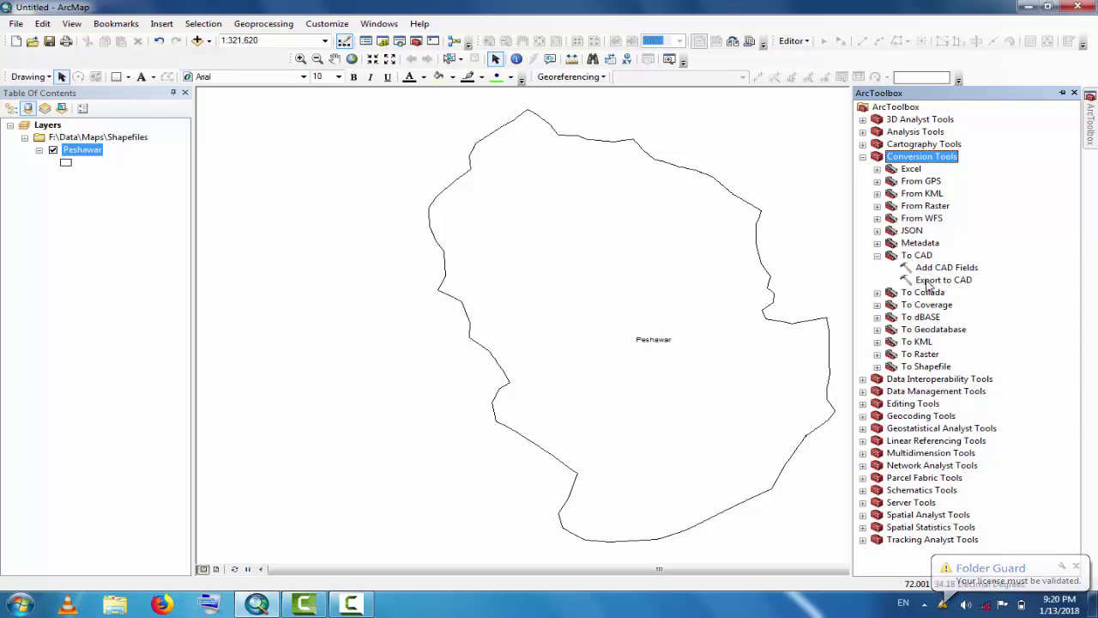
pyautogui.click(926, 283)
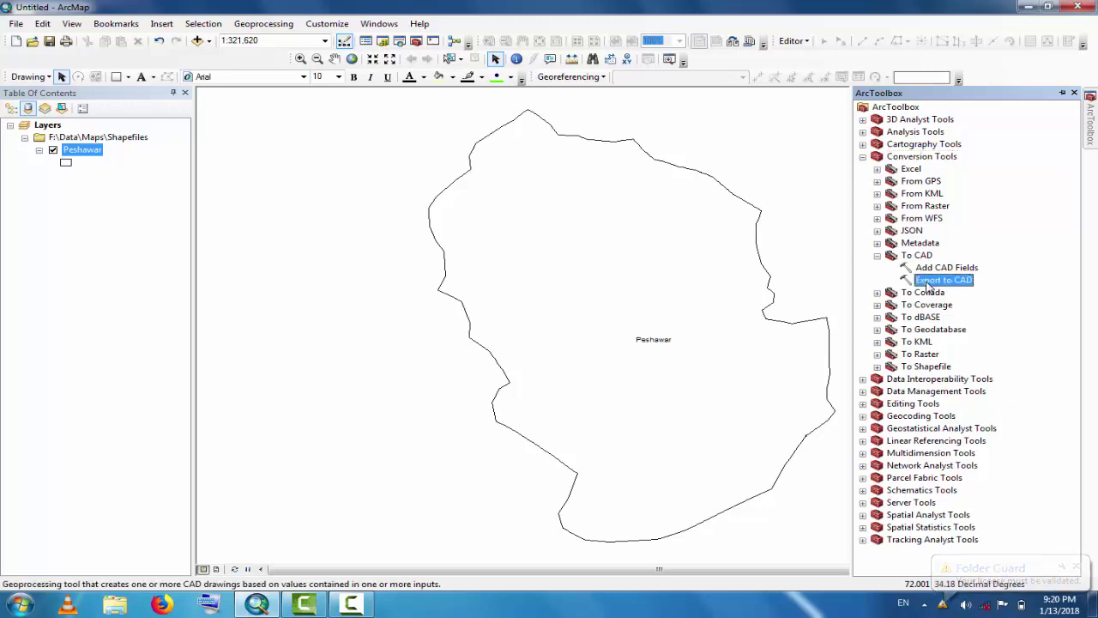
pyautogui.doubleClick(925, 281)
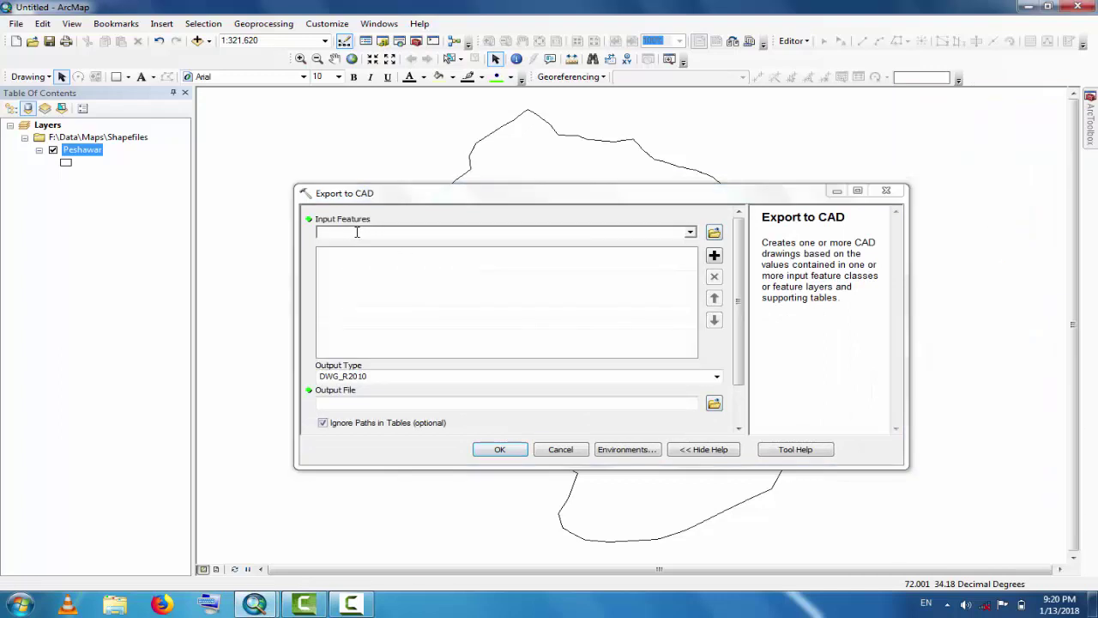
# Set Peshawar as the input features and DWG_R2007 as the CAD output type.
pyautogui.click(691, 234)
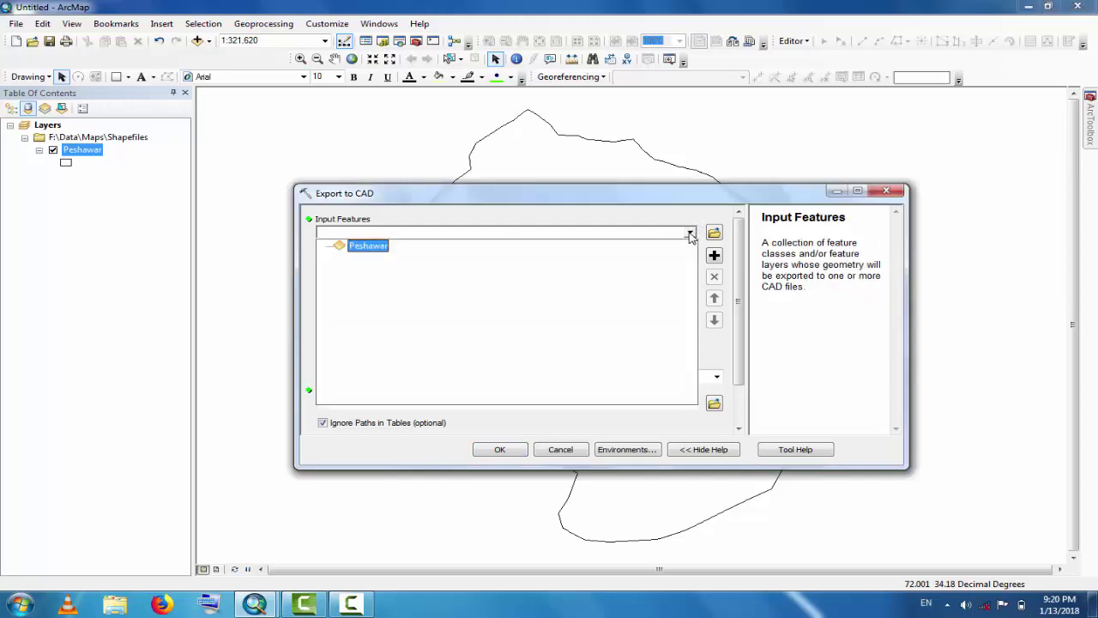
pyautogui.click(366, 248)
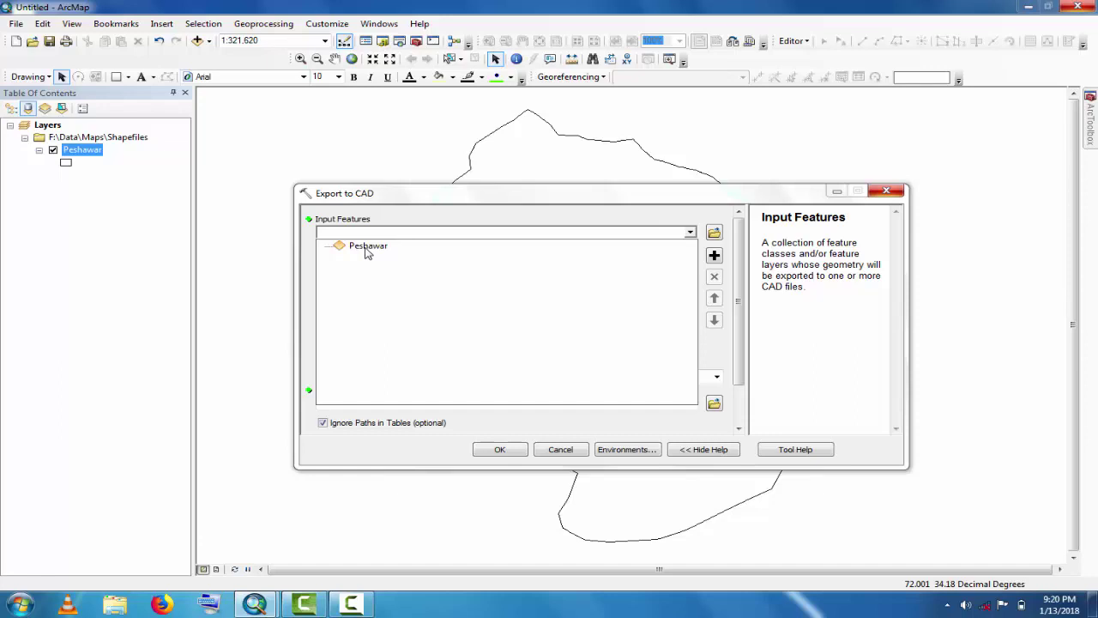
pyautogui.click(367, 246)
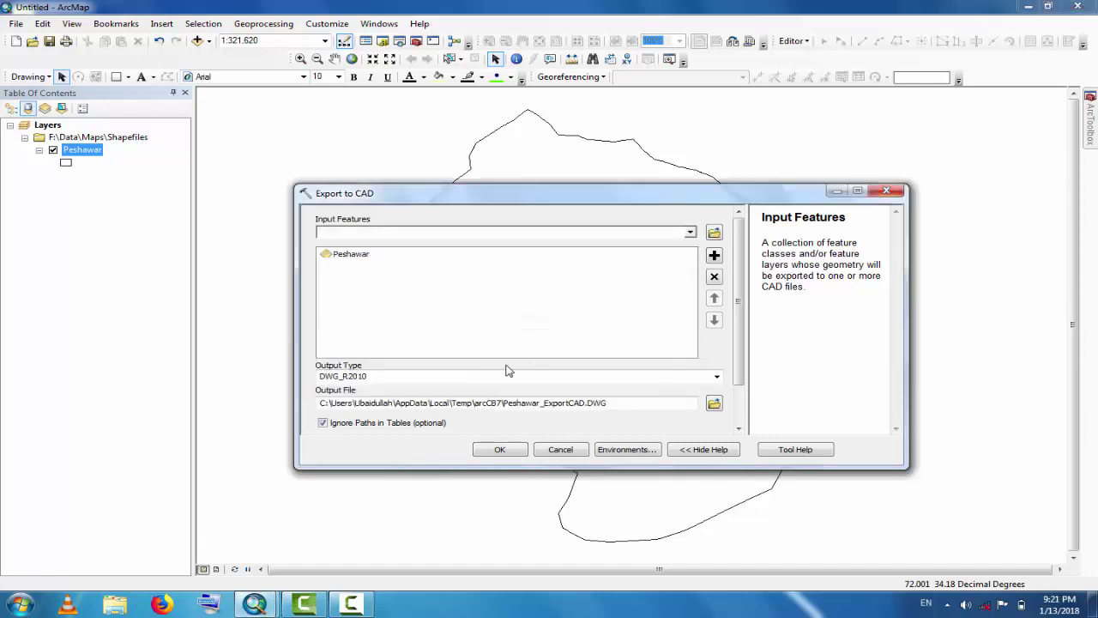
pyautogui.click(717, 378)
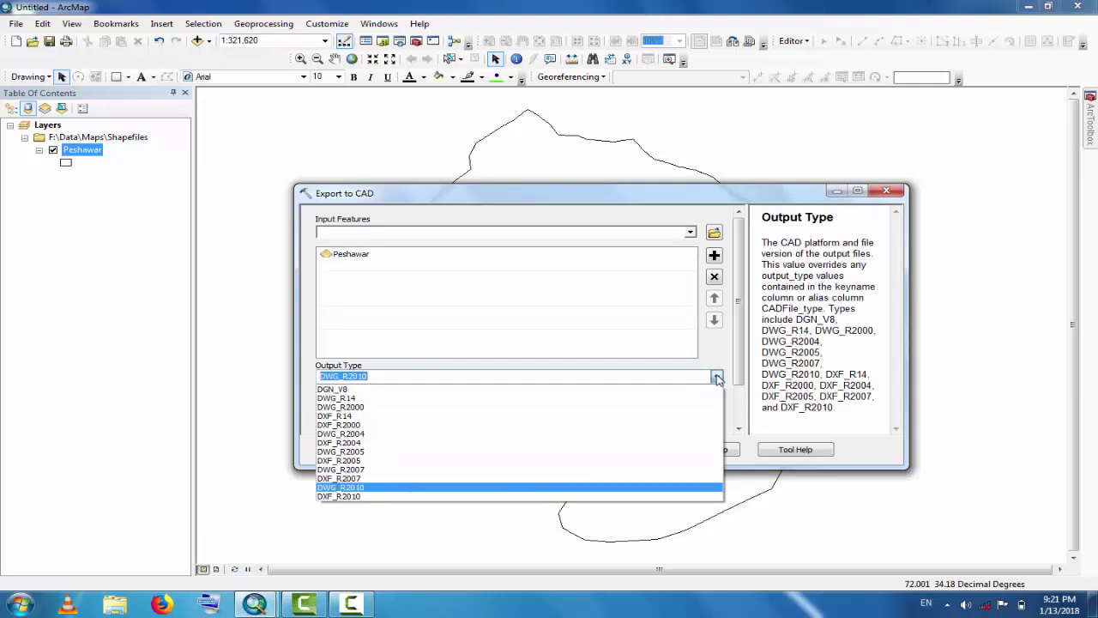
pyautogui.click(343, 469)
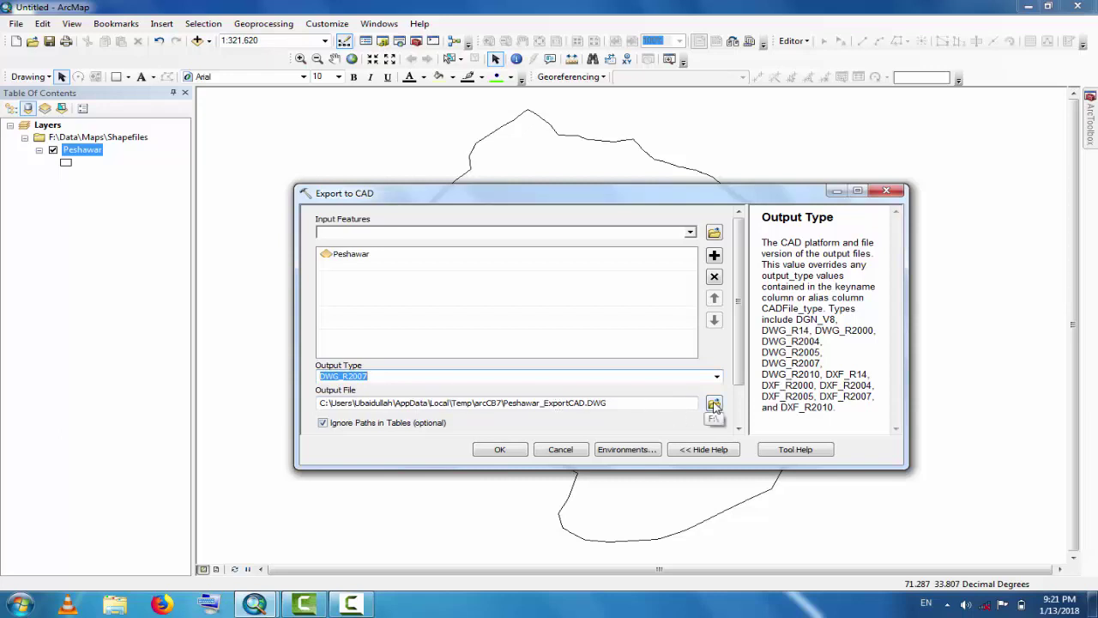
# Name the export's output drawing GIS2_CAD on the F: drive.
pyautogui.click(715, 405)
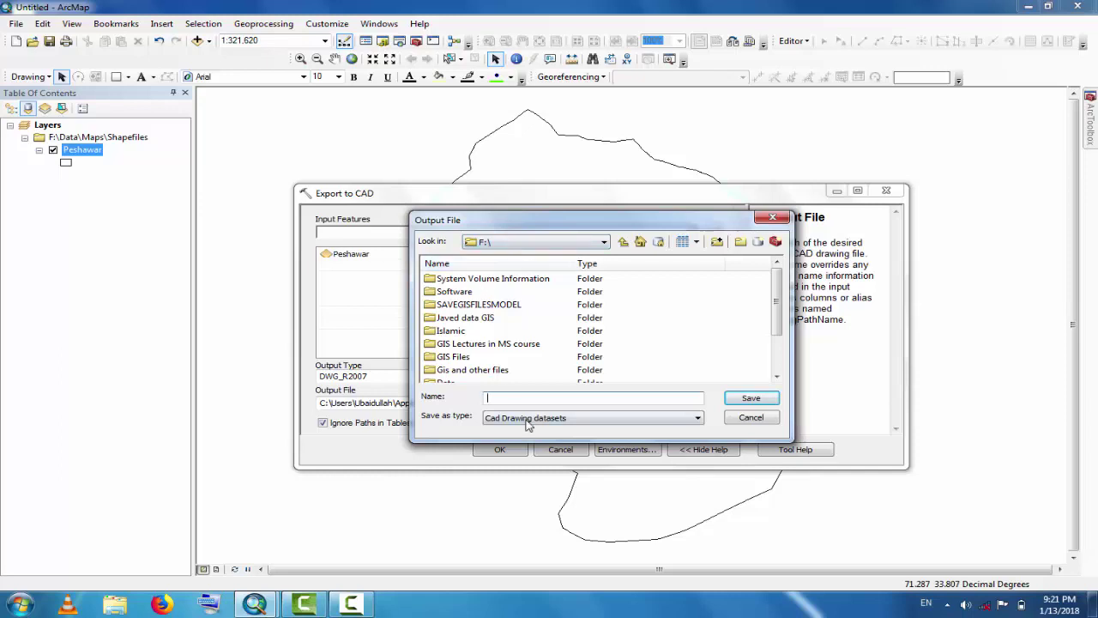
pyautogui.click(510, 398)
pyautogui.write('GIS2_CAD')
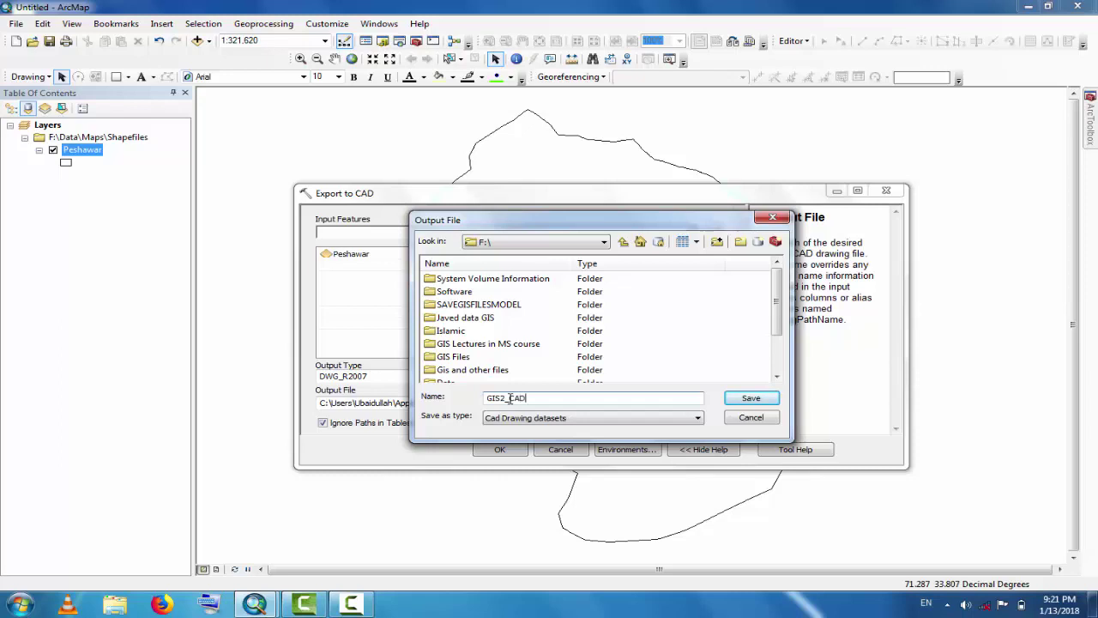
# Save the output as F:\GIS2_CAD.DWG and run the Export to CAD tool.
pyautogui.click(750, 398)
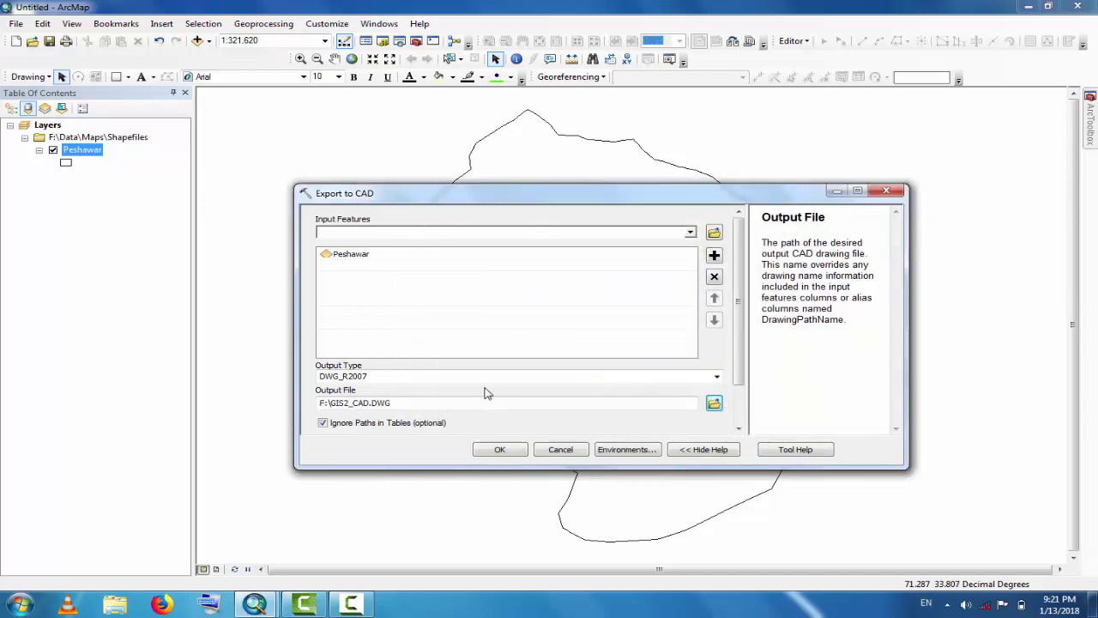
pyautogui.click(501, 449)
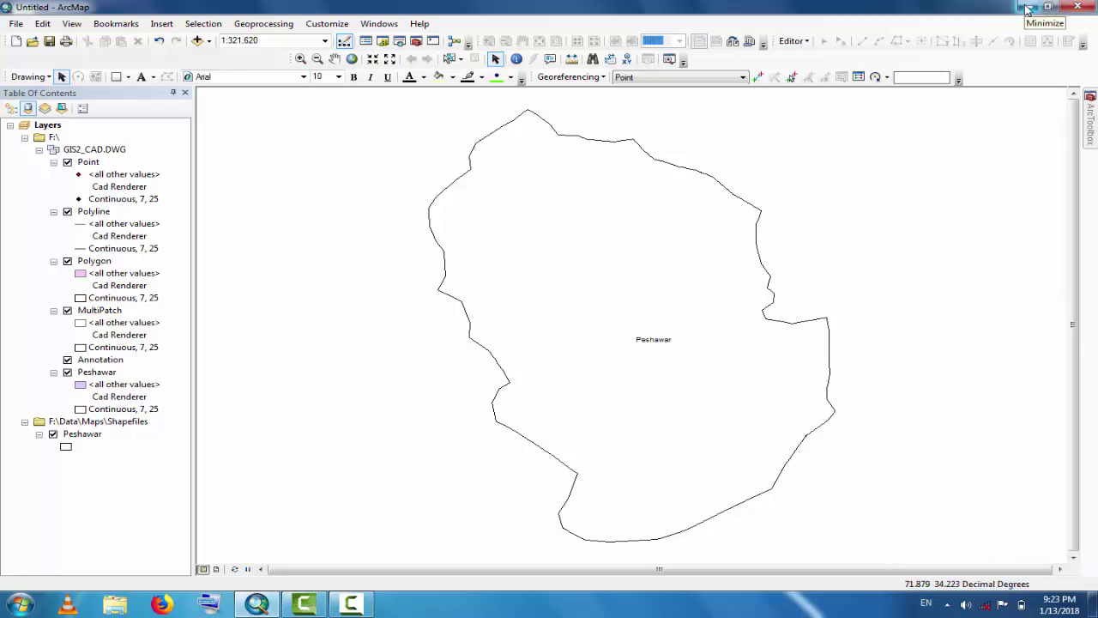
# Minimize ArcMap, browse the F: drive through Computer, and open GIS2_CAD.DWG.
pyautogui.click(1027, 8)
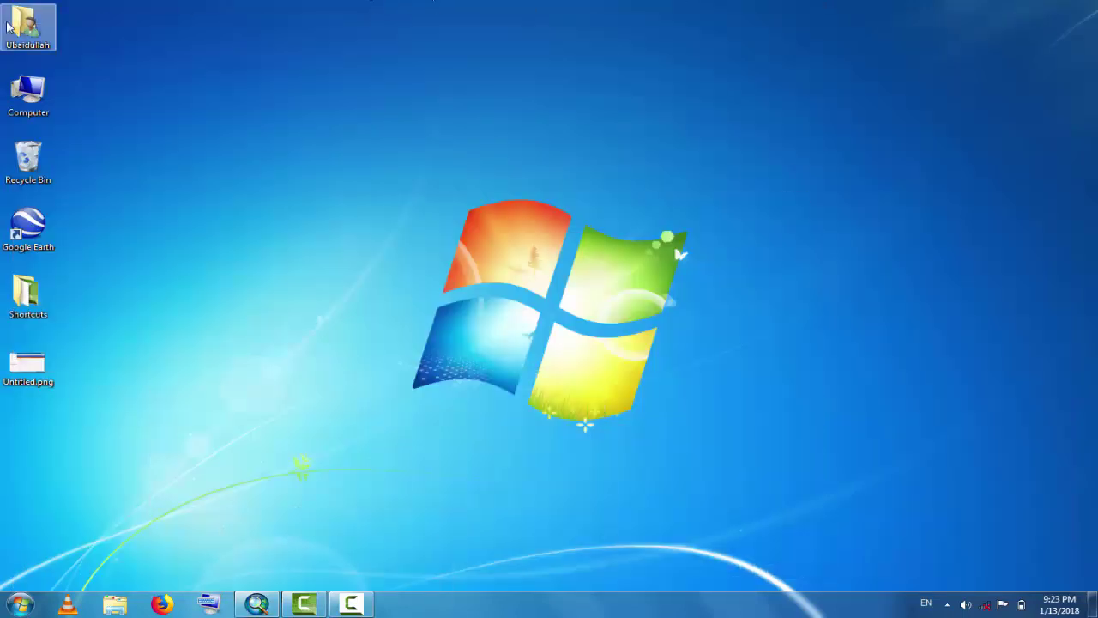
pyautogui.doubleClick(24, 106)
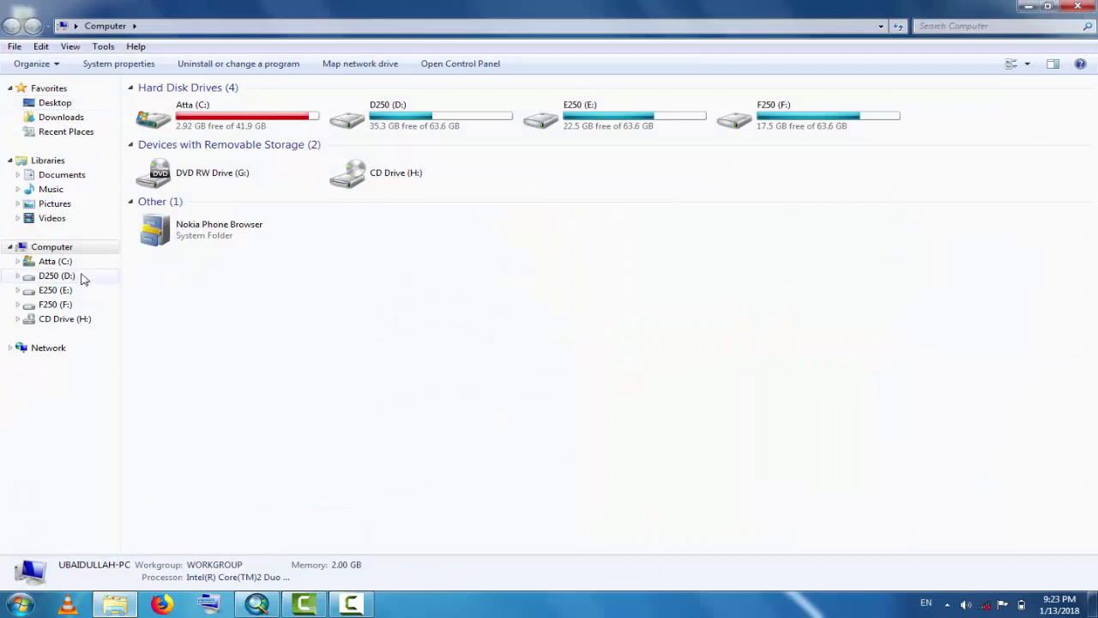
pyautogui.click(55, 305)
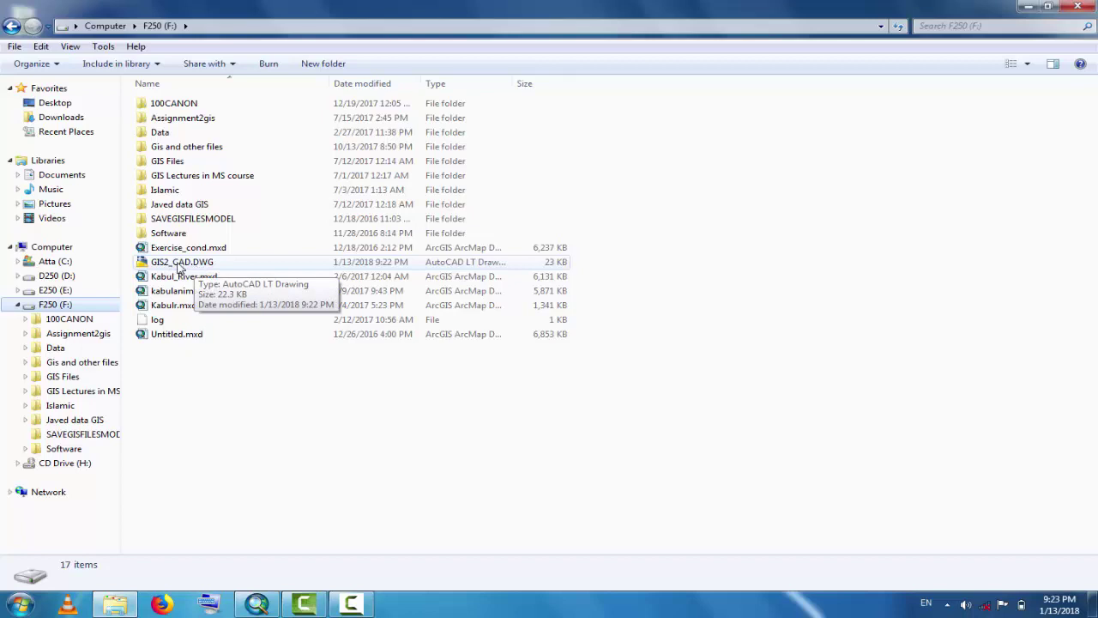
pyautogui.click(181, 266)
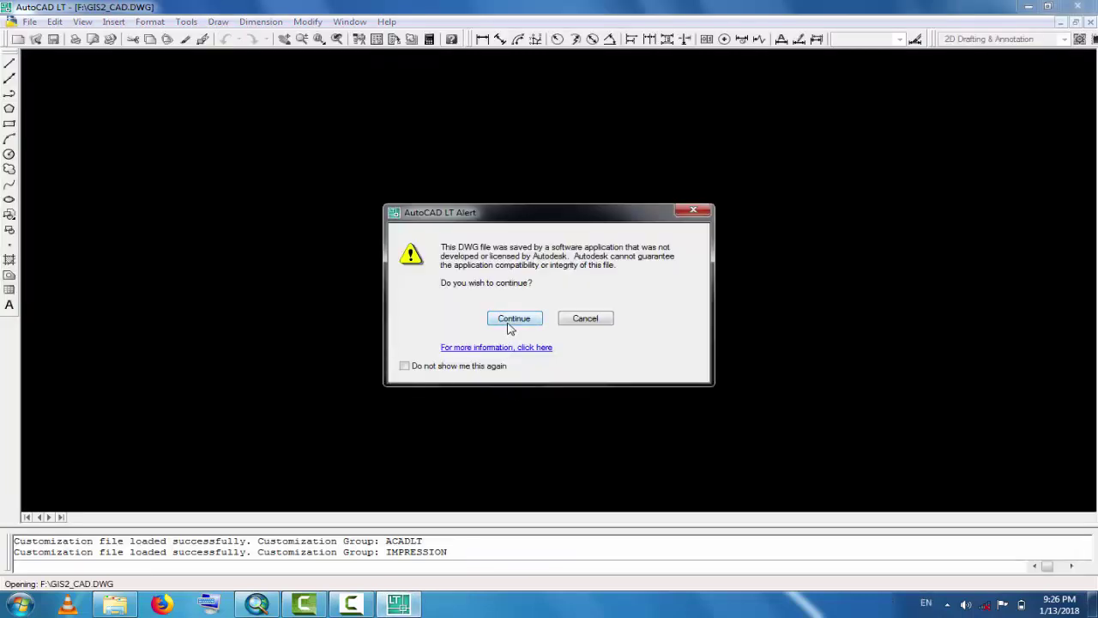
# Accept the non-Autodesk file alert and zoom in on the white Peshawar outline.
pyautogui.click(512, 324)
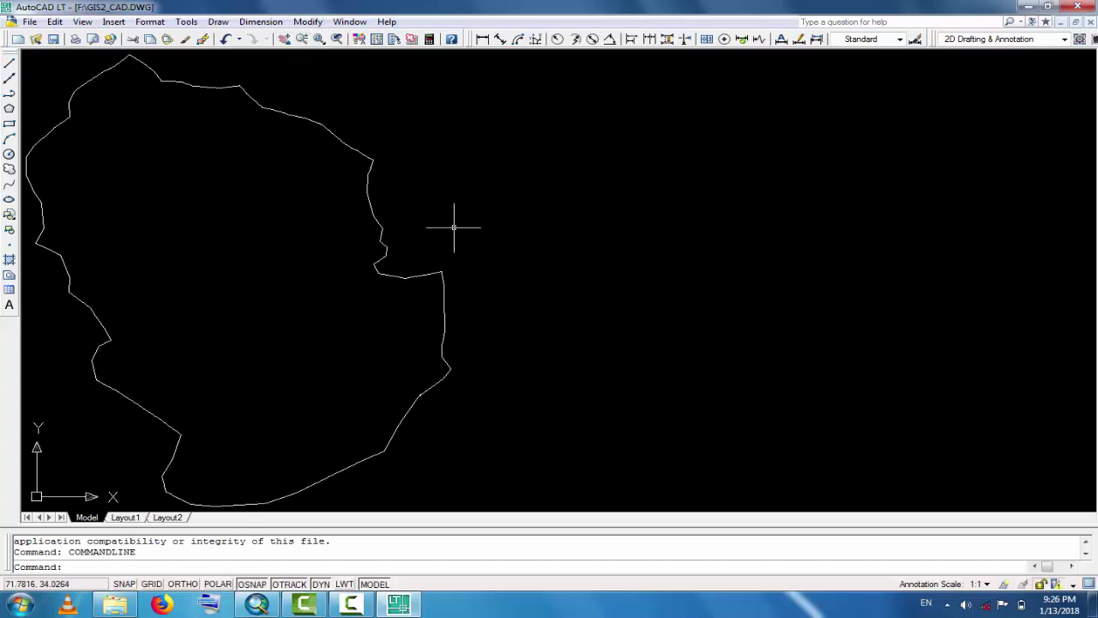
pyautogui.scroll(-4, 454, 227)
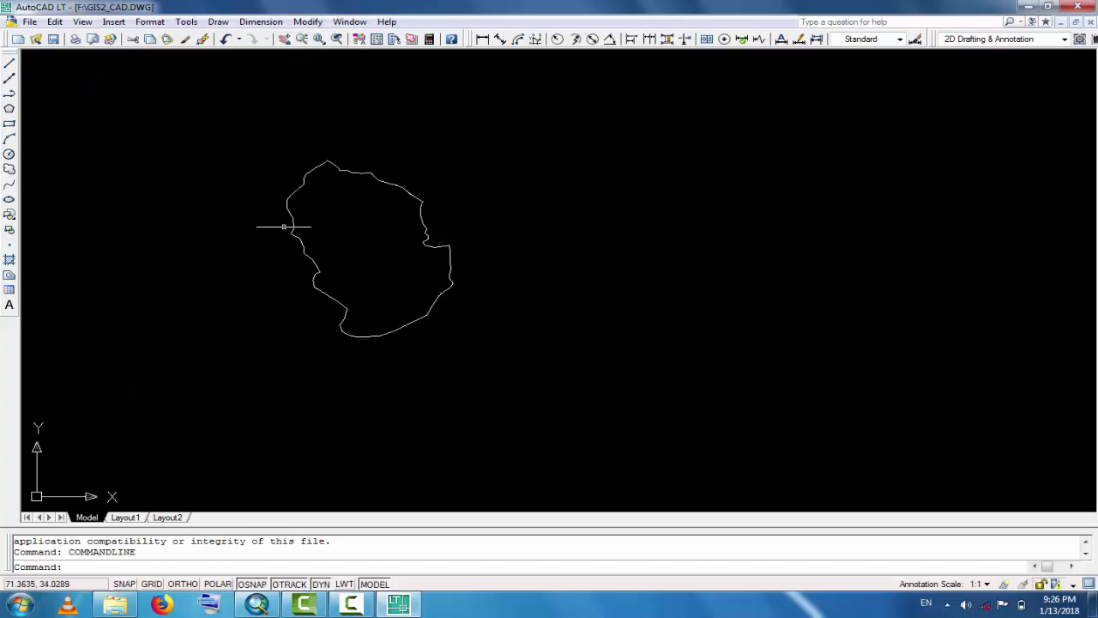
pyautogui.scroll(6, 291, 228)
pyautogui.scroll(-6, 429, 239)
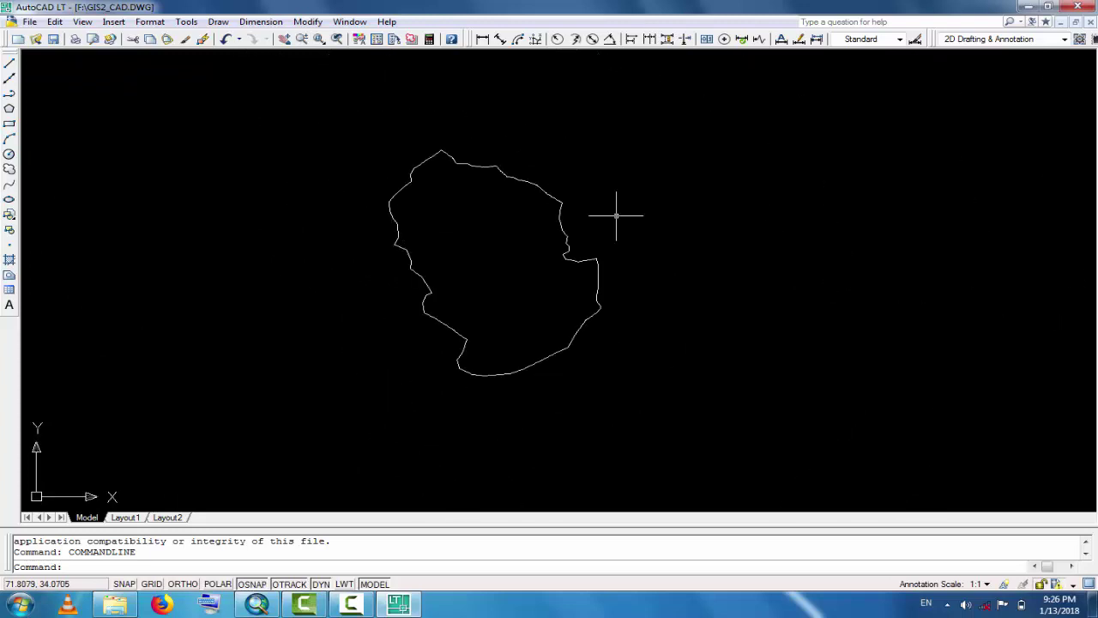